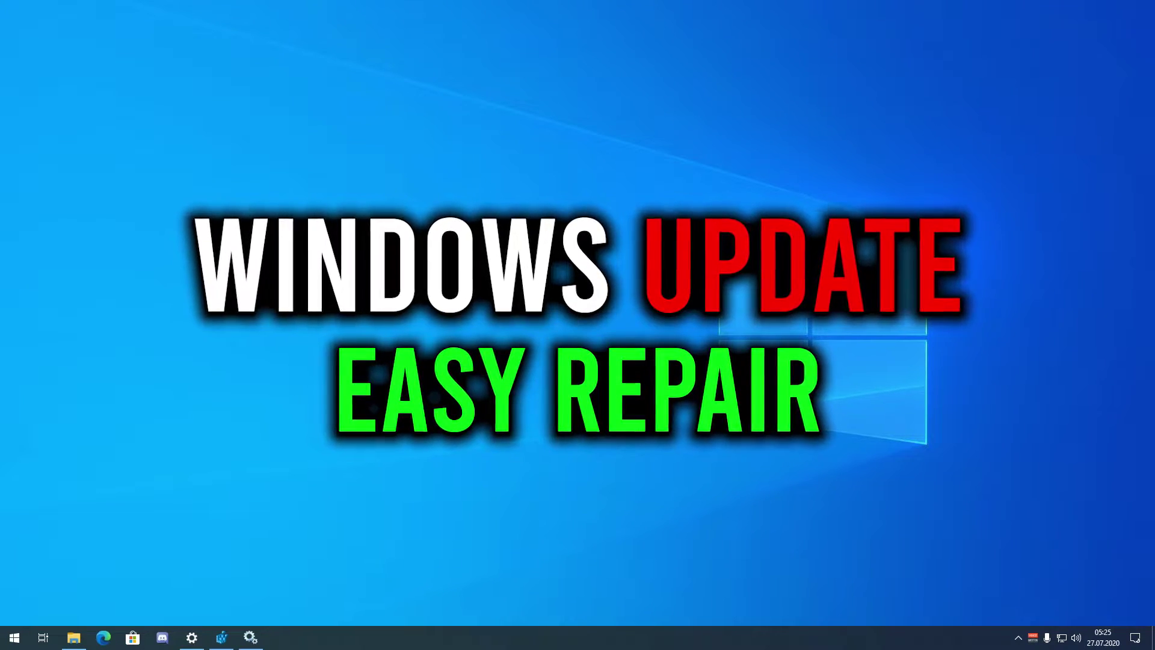
Check the Windows Update page in Settings and minimise it.
{"action": "left_click", "coordinate": [191, 637]}
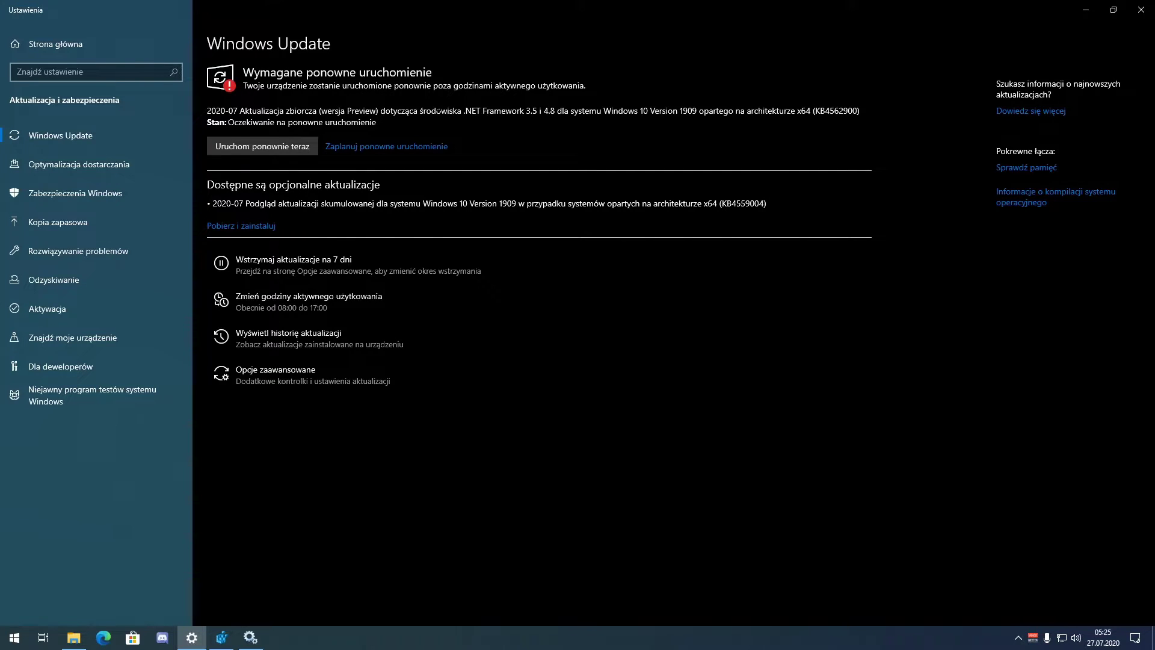
{"action": "left_click", "coordinate": [1084, 11]}
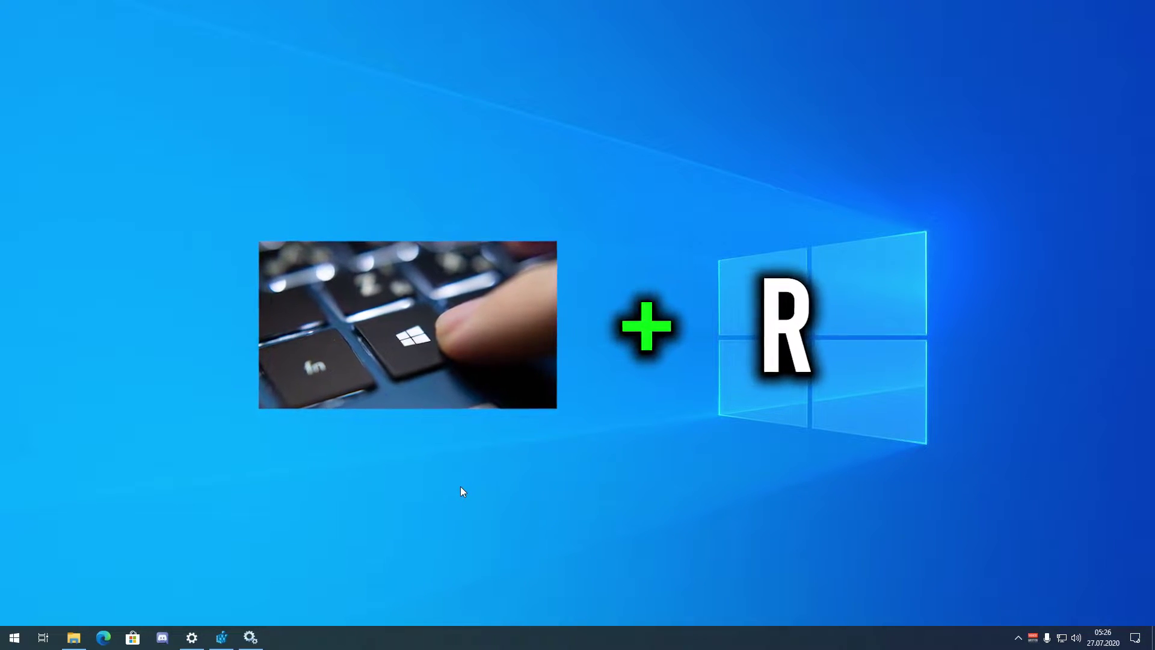
Enter regedit in the Run dialog, dismiss the dialog and switch to the already open Registry Editor.
{"action": "key", "text": "super+r"}
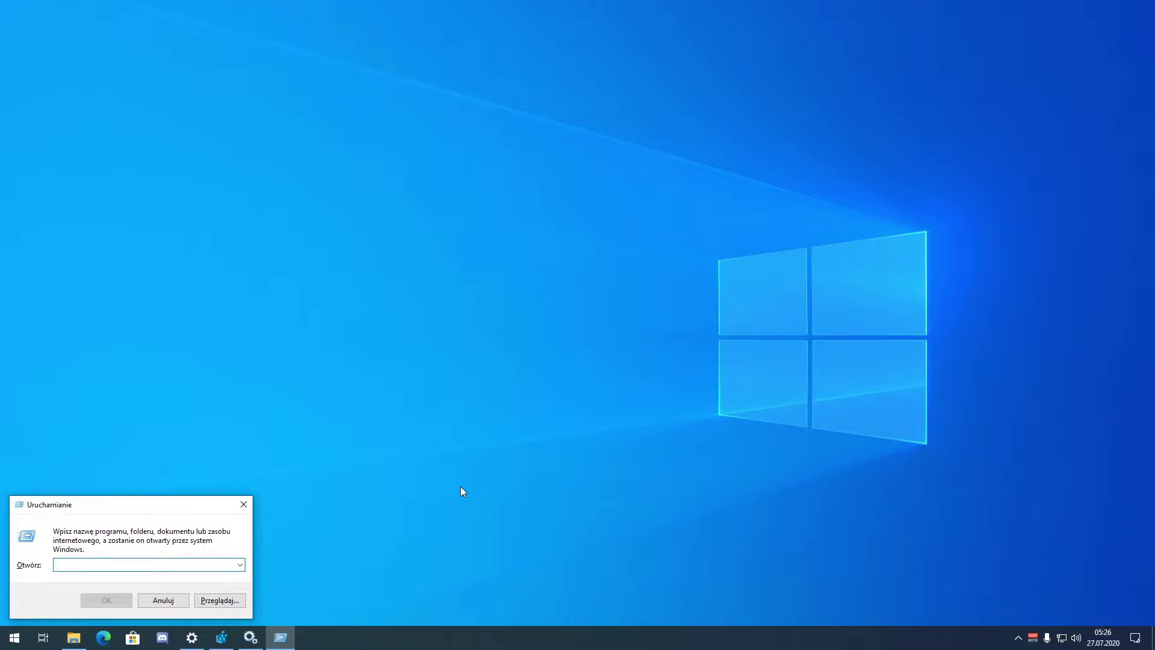
{"action": "type", "text": "regedit"}
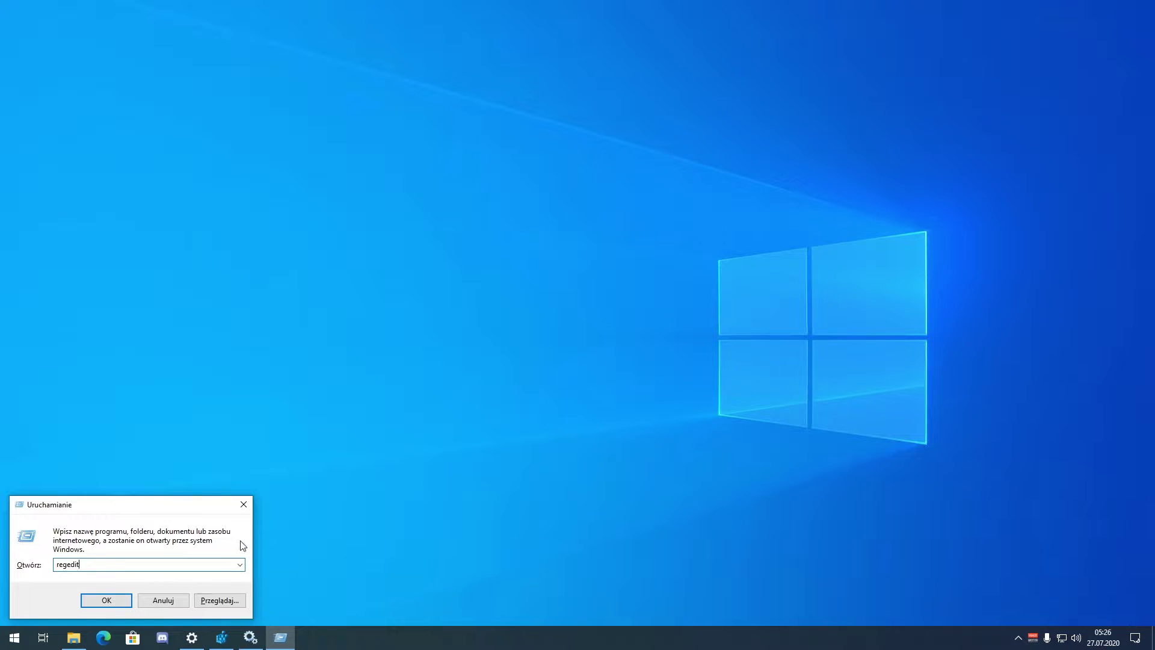
{"action": "left_click", "coordinate": [244, 505]}
{"action": "mouse_move", "coordinate": [218, 643]}
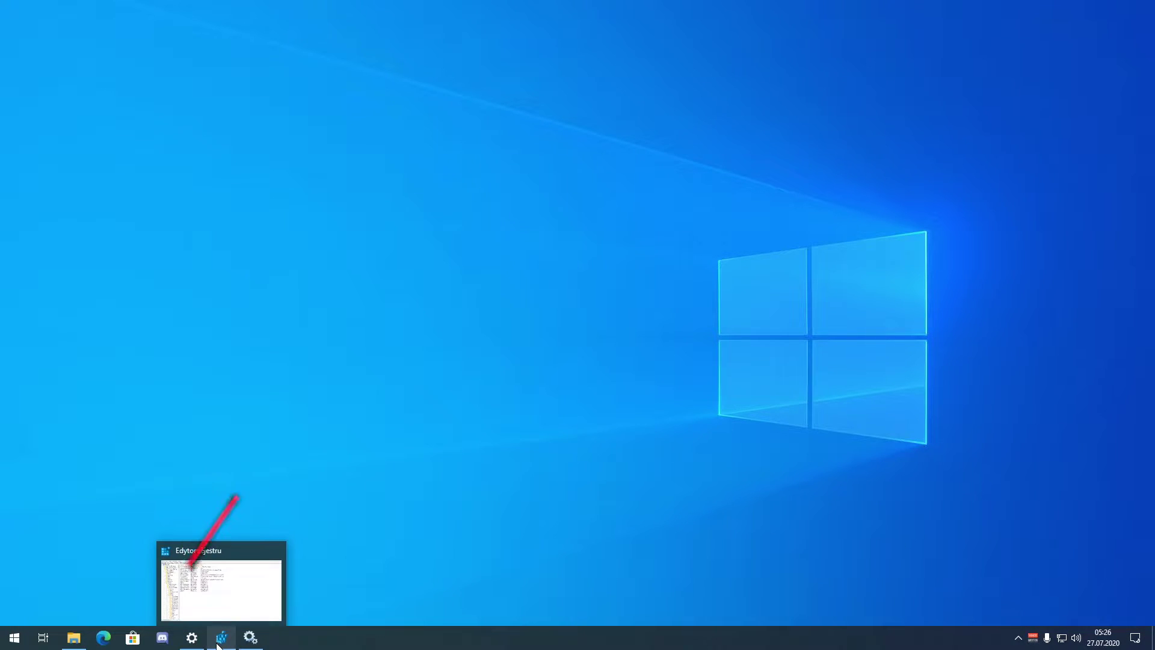
{"action": "left_click", "coordinate": [253, 570]}
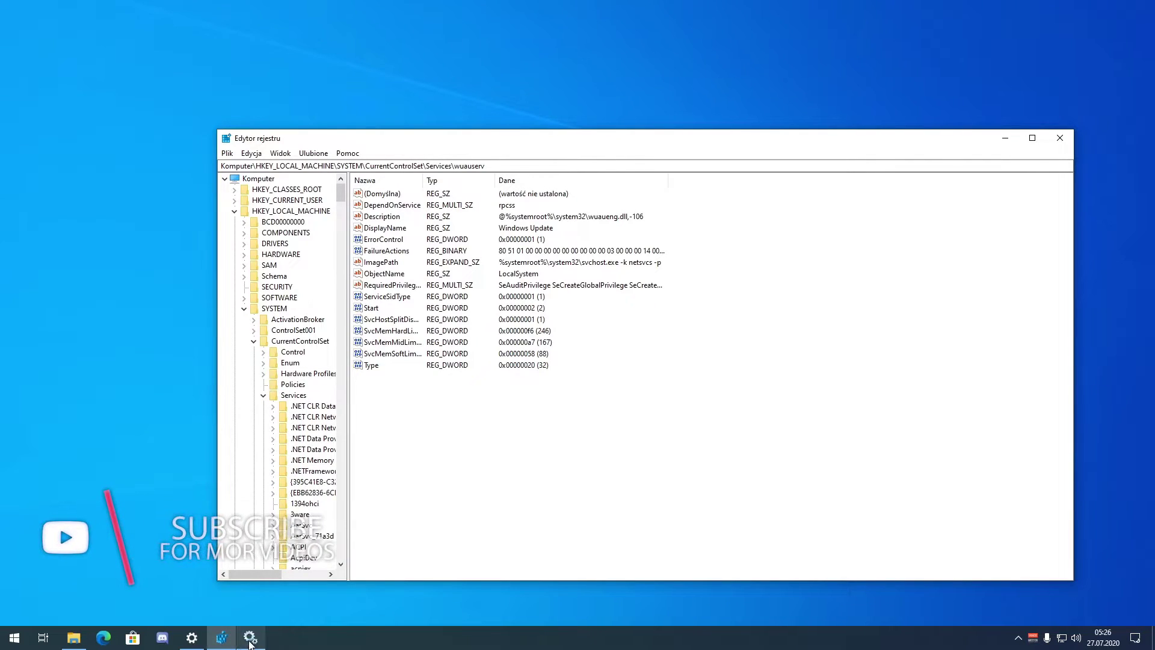
Switch to the Services window, restore it to a smaller size and search Windows for "usł".
{"action": "left_click", "coordinate": [251, 637]}
{"action": "left_click", "coordinate": [260, 429]}
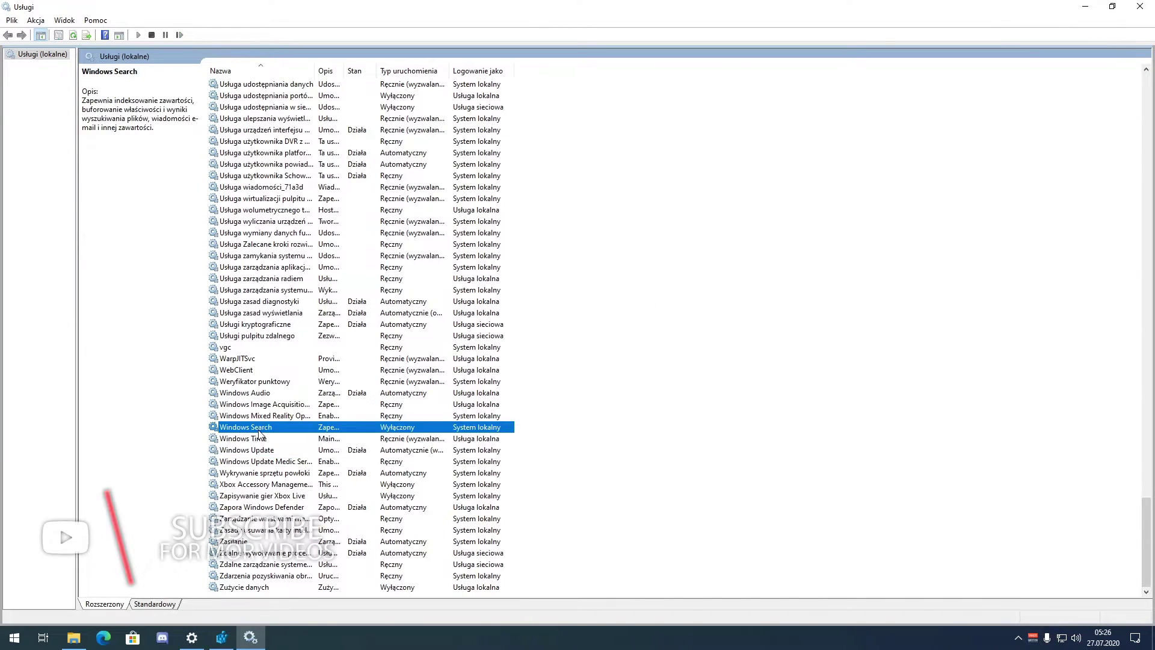
{"action": "left_click_drag", "start_coordinate": [508, 122], "coordinate": [541, 142]}
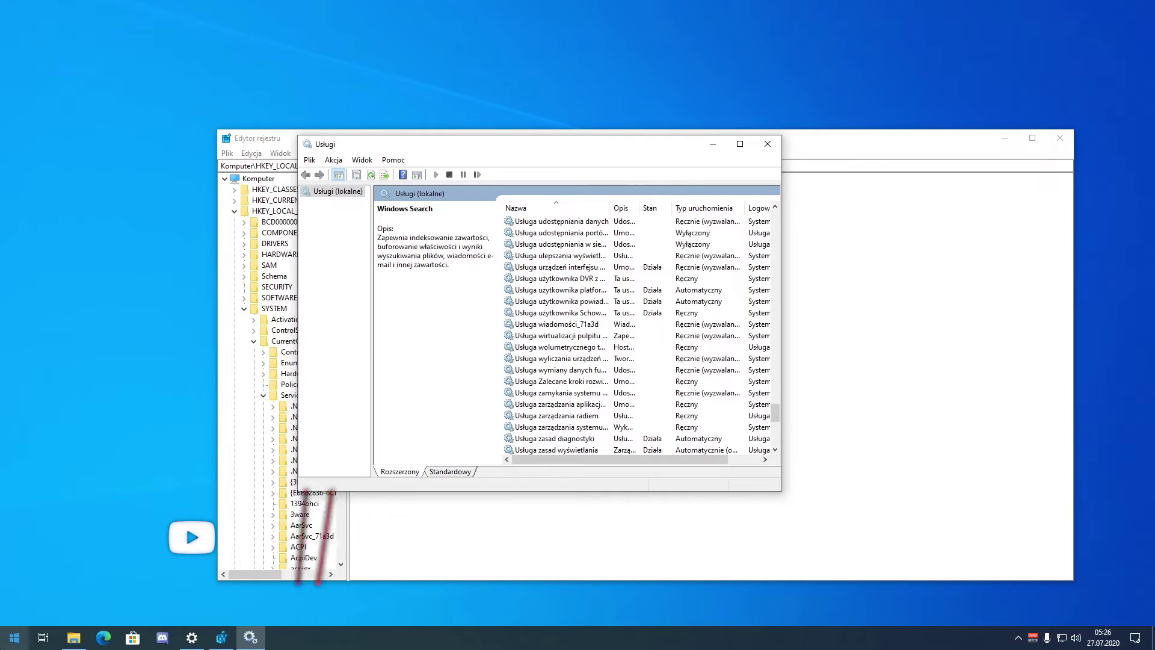
{"action": "key", "text": "super"}
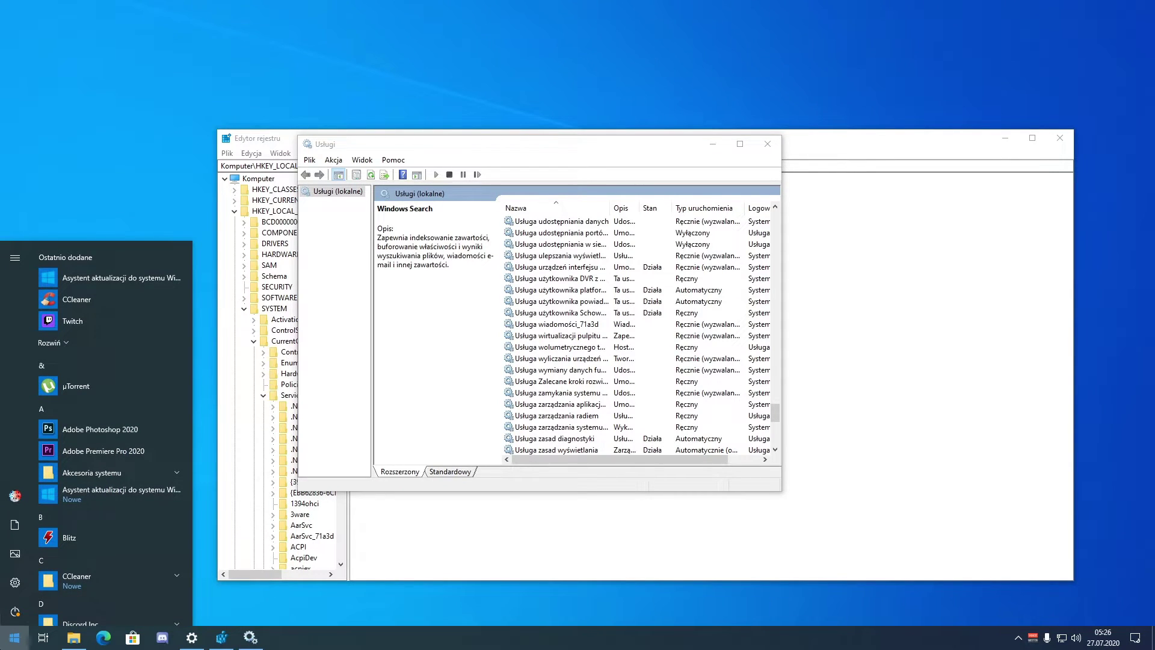
{"action": "type", "text": "usł"}
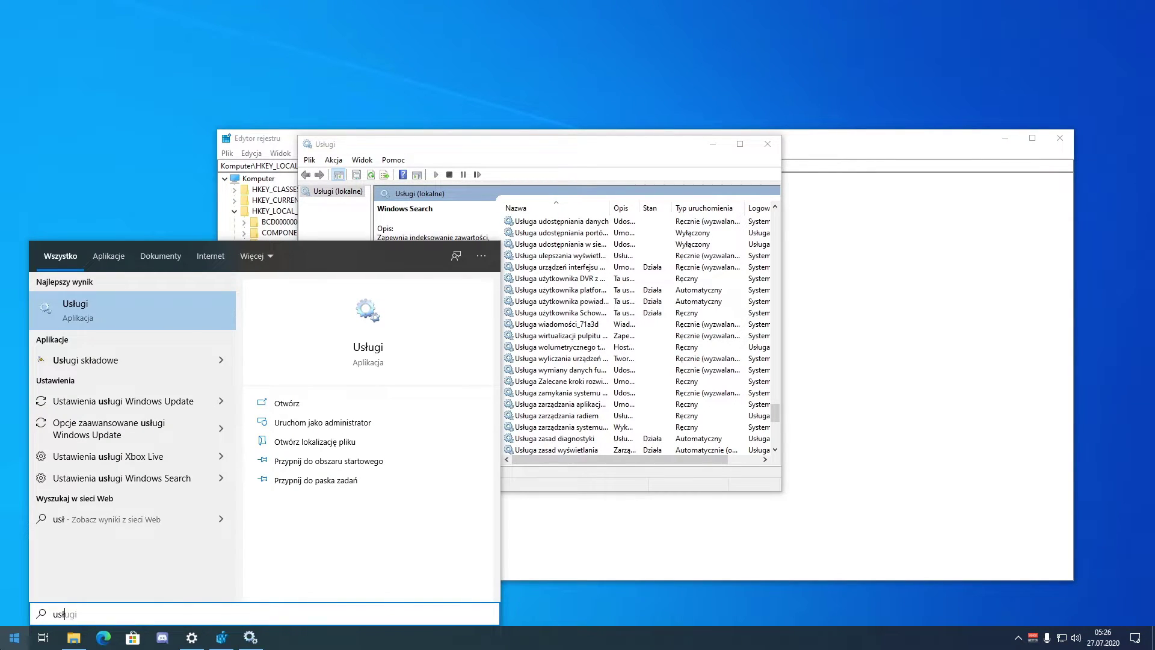
Return to the Services window, maximise it and select the Windows Update service.
{"action": "left_click", "coordinate": [559, 290]}
{"action": "left_click", "coordinate": [739, 144]}
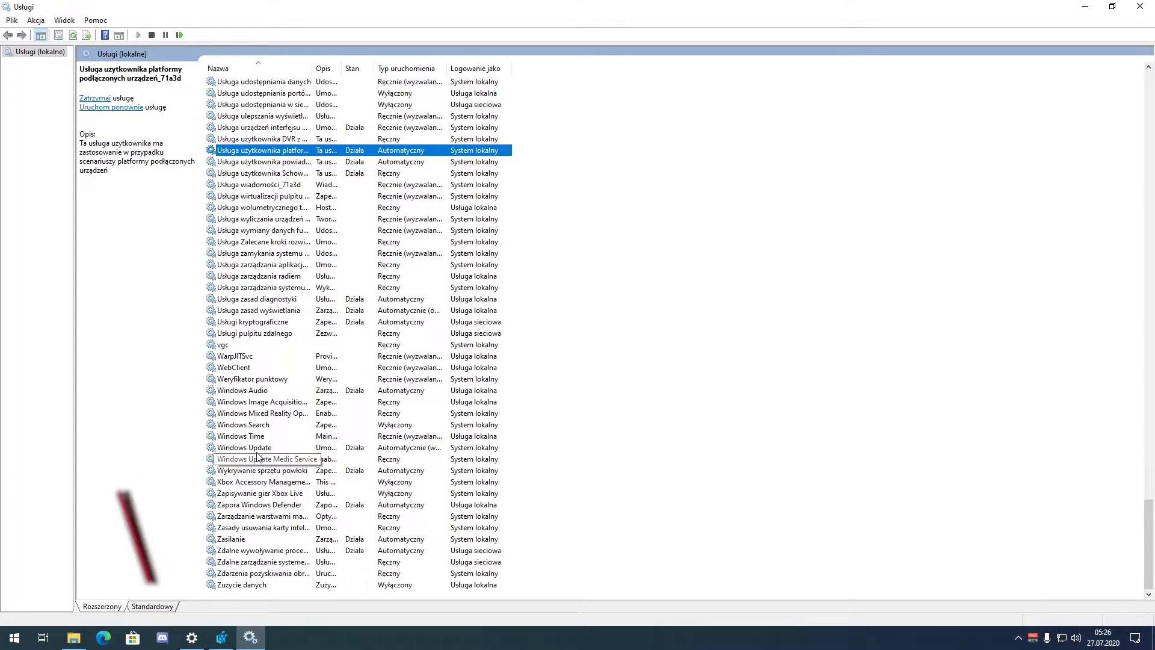
{"action": "left_click", "coordinate": [259, 451]}
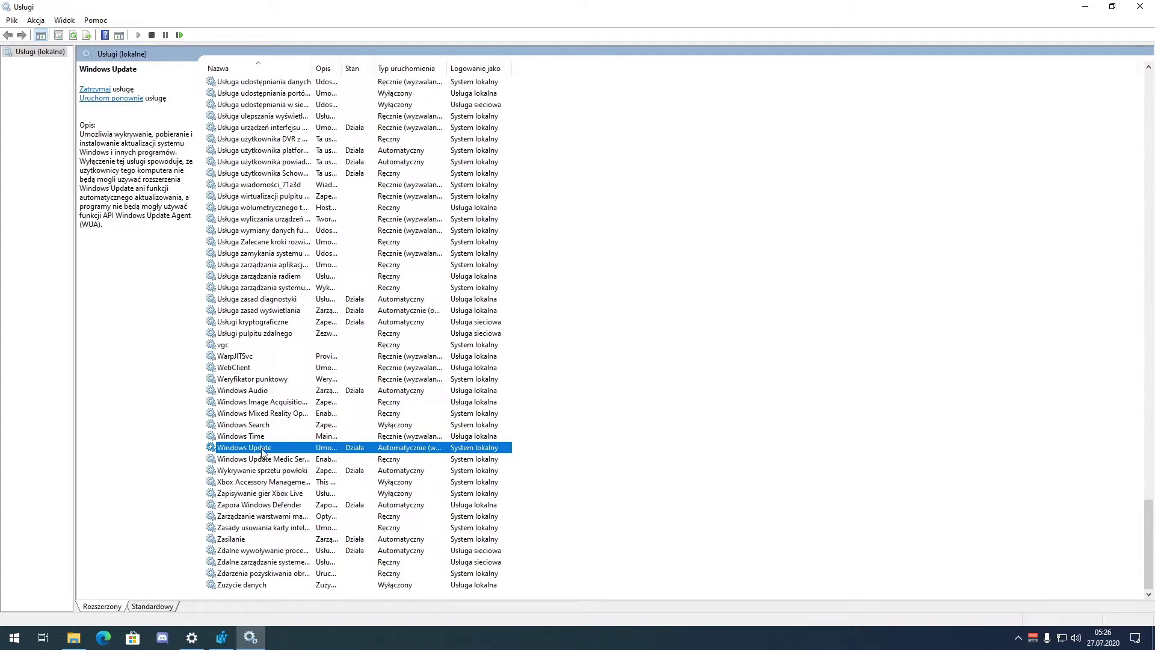
Review the startup type options of Windows Update Medic Service, keep Ręczny, cancel its properties and reselect the Windows Update service.
{"action": "left_click", "coordinate": [262, 460]}
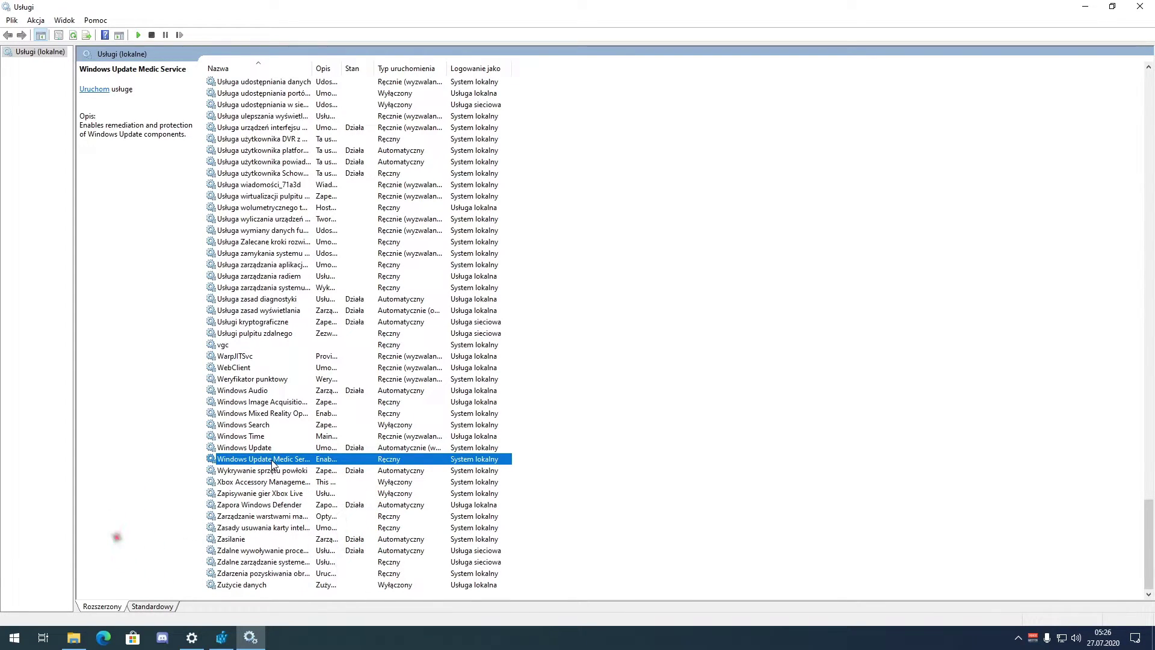
{"action": "double_click", "coordinate": [273, 461]}
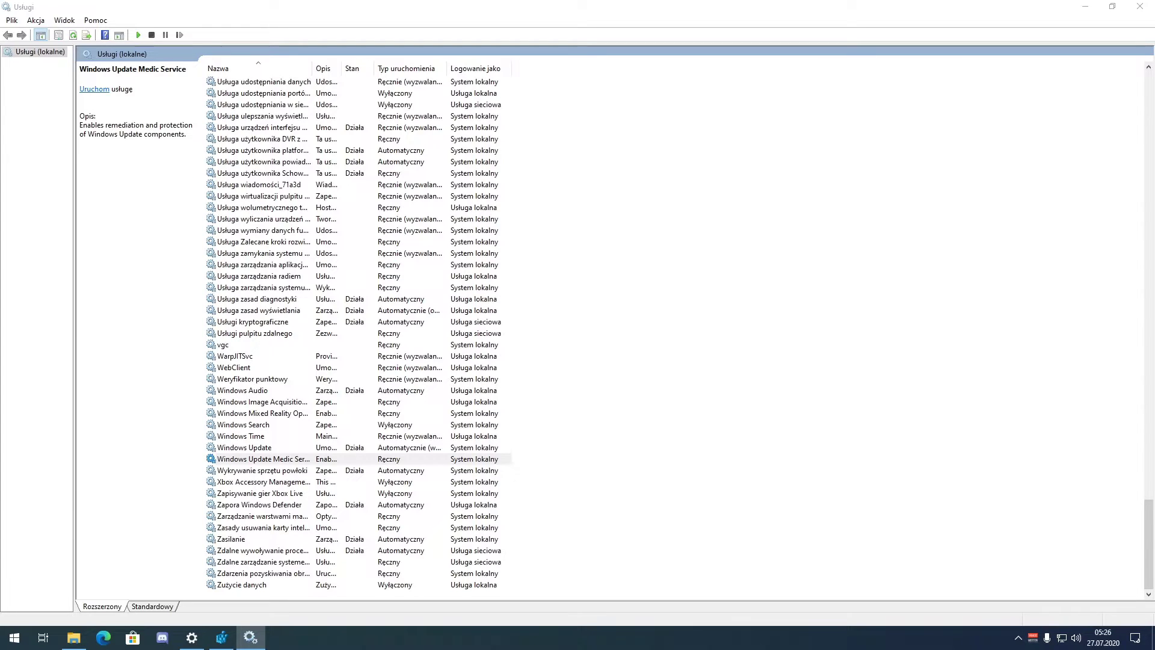
{"action": "left_click", "coordinate": [759, 348]}
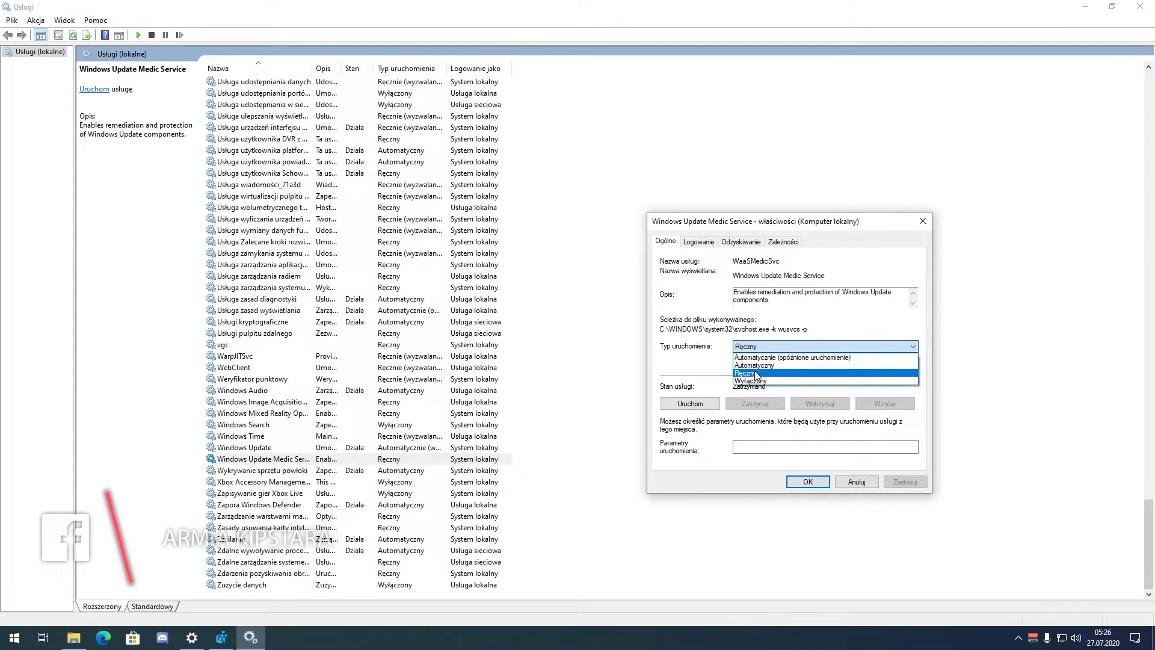
{"action": "left_click", "coordinate": [752, 373]}
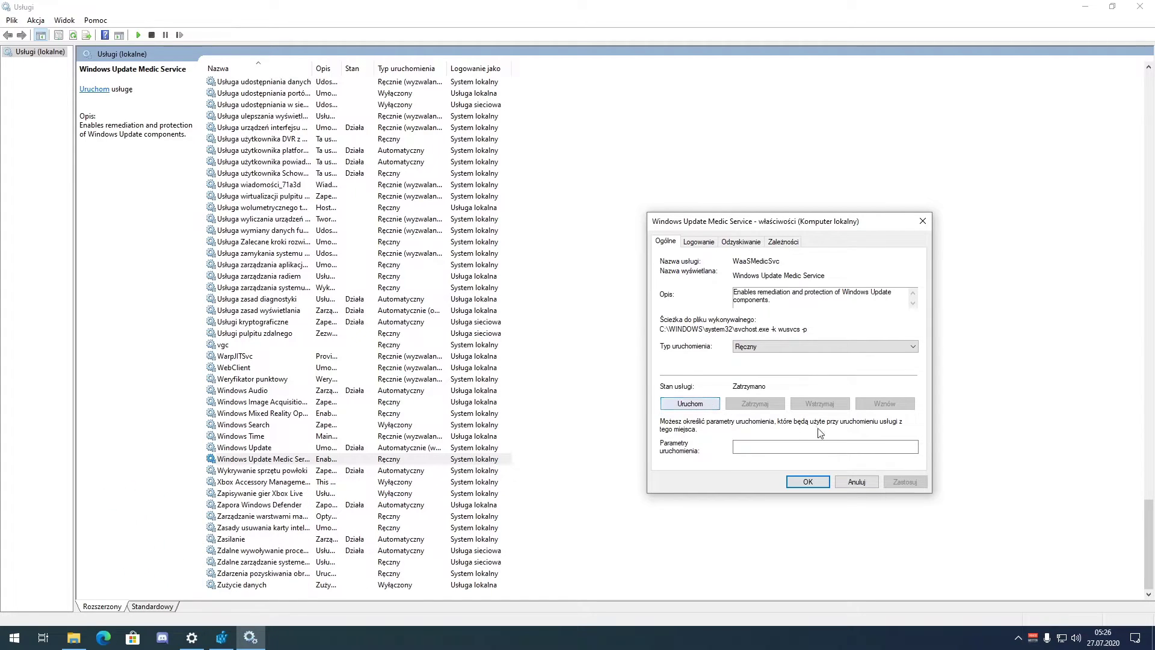
{"action": "left_click", "coordinate": [855, 482]}
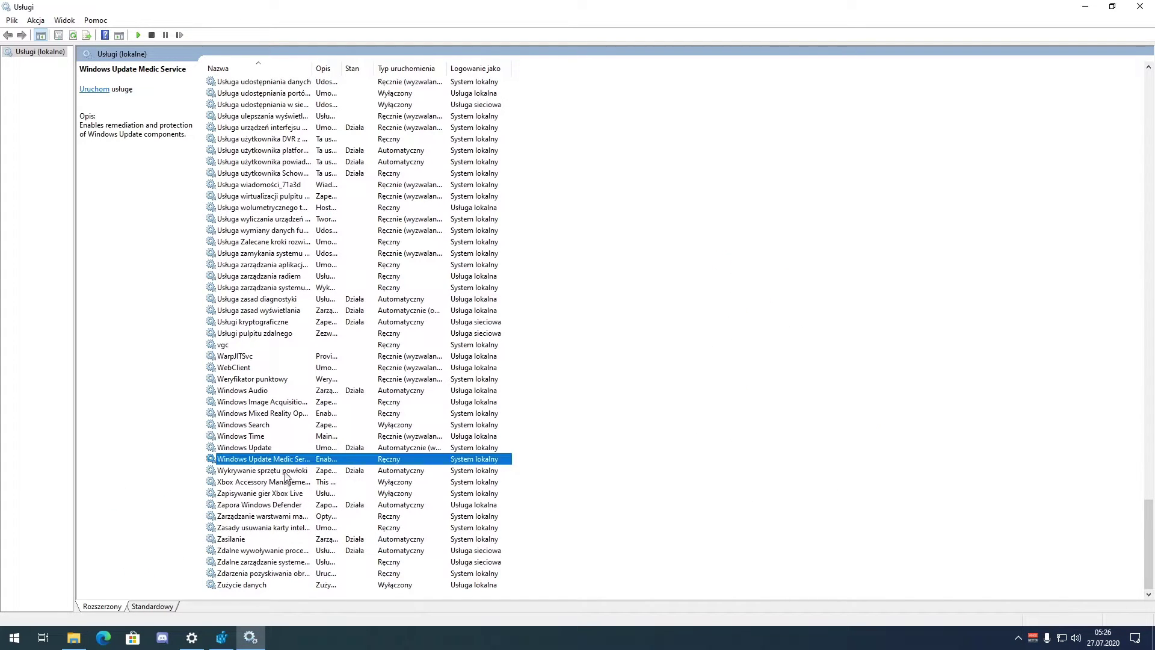
{"action": "left_click", "coordinate": [264, 451]}
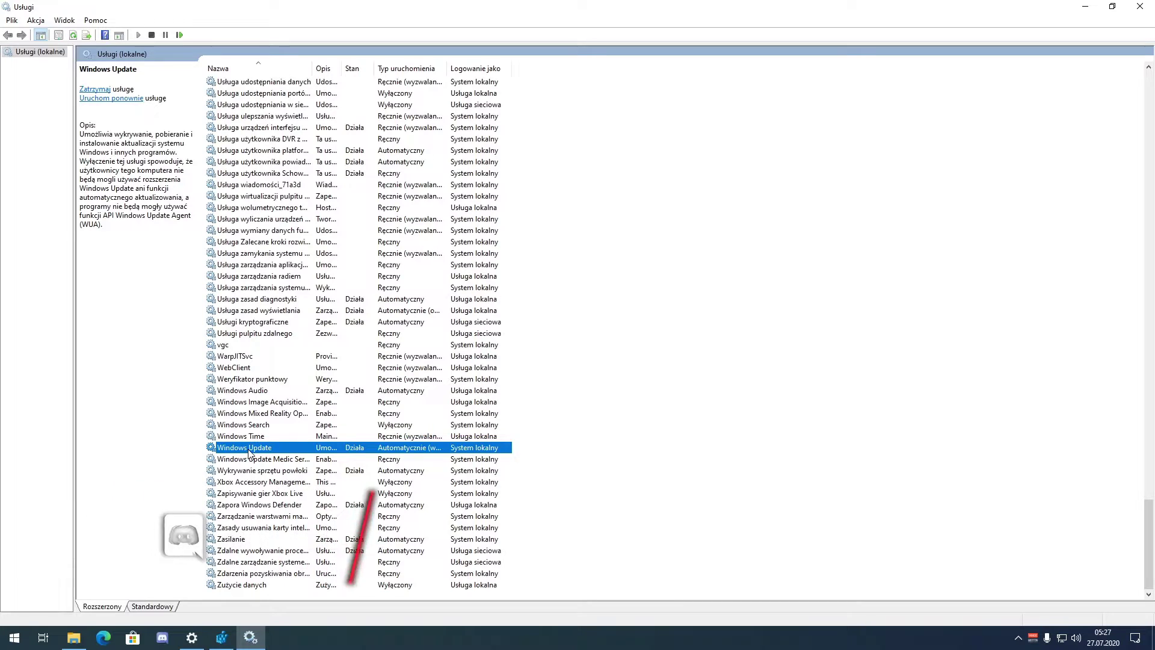
Minimise Services, highlight the full wuauserv key path in the Registry Editor and maximise the editor window.
{"action": "left_click", "coordinate": [1089, 6]}
{"action": "left_click", "coordinate": [490, 164]}
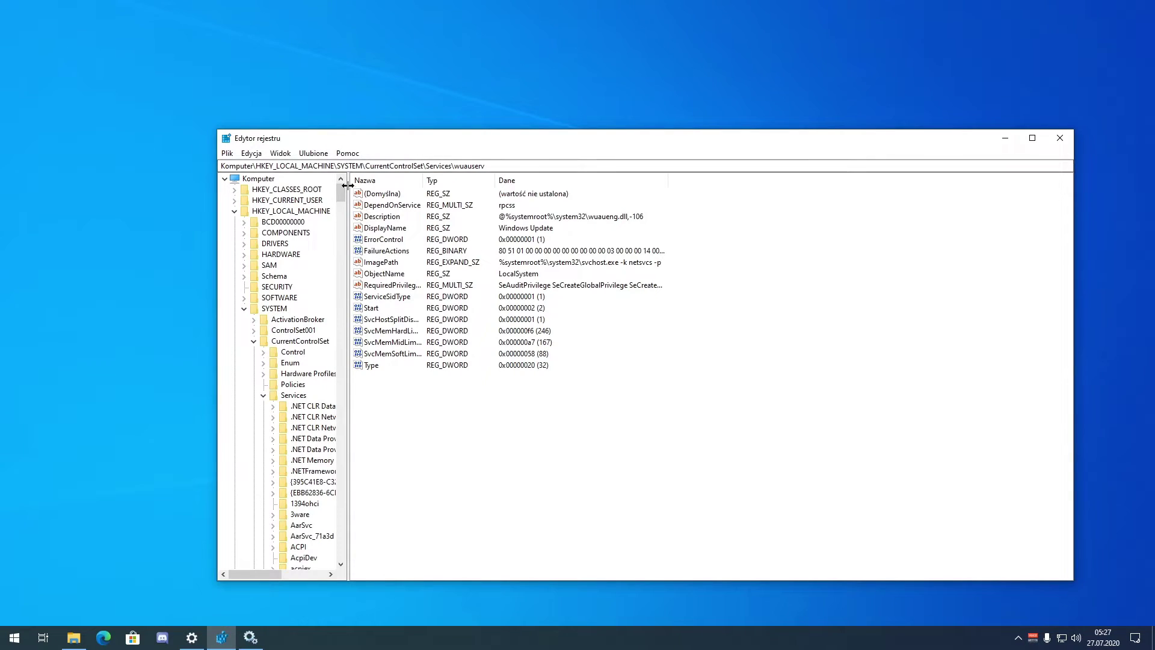
{"action": "left_click_drag", "start_coordinate": [490, 165], "coordinate": [220, 183]}
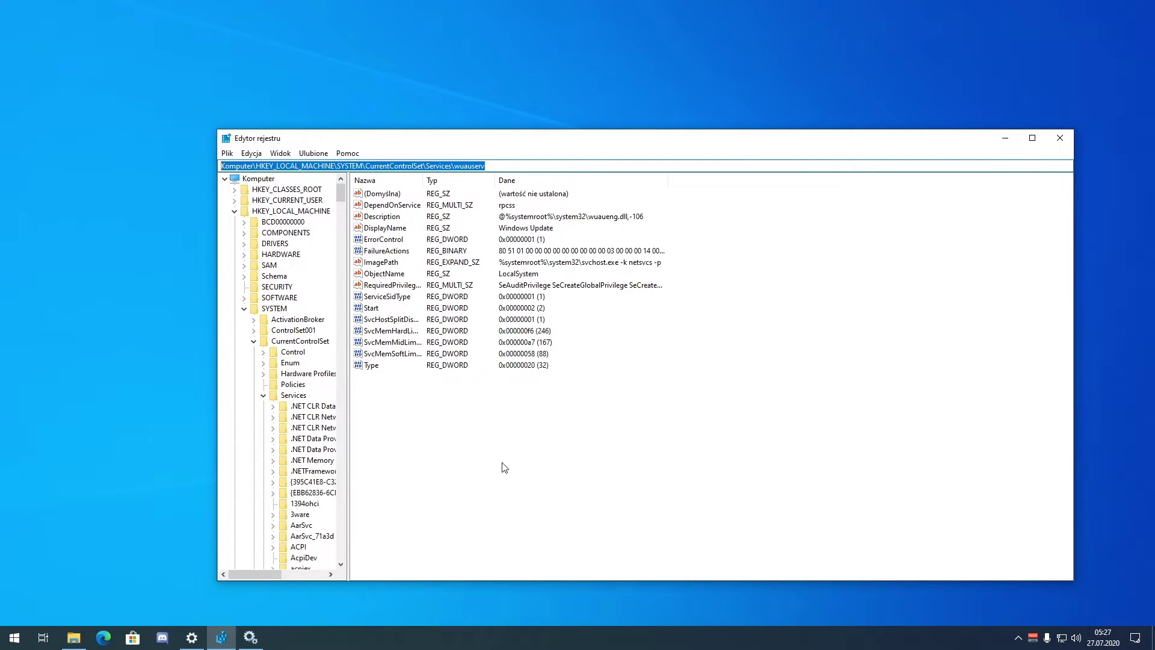
{"action": "double_click", "coordinate": [423, 142]}
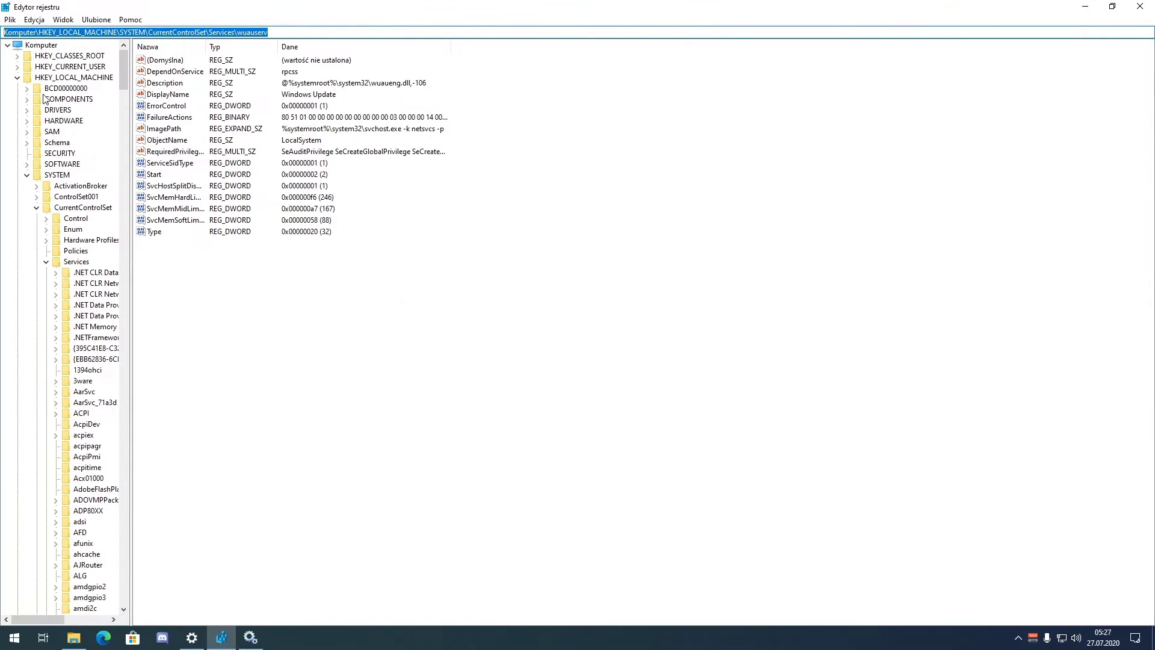
Navigate the registry tree through HKEY_LOCAL_MACHINE, SYSTEM, CurrentControlSet and Services to the wuauserv key.
{"action": "left_click", "coordinate": [54, 79]}
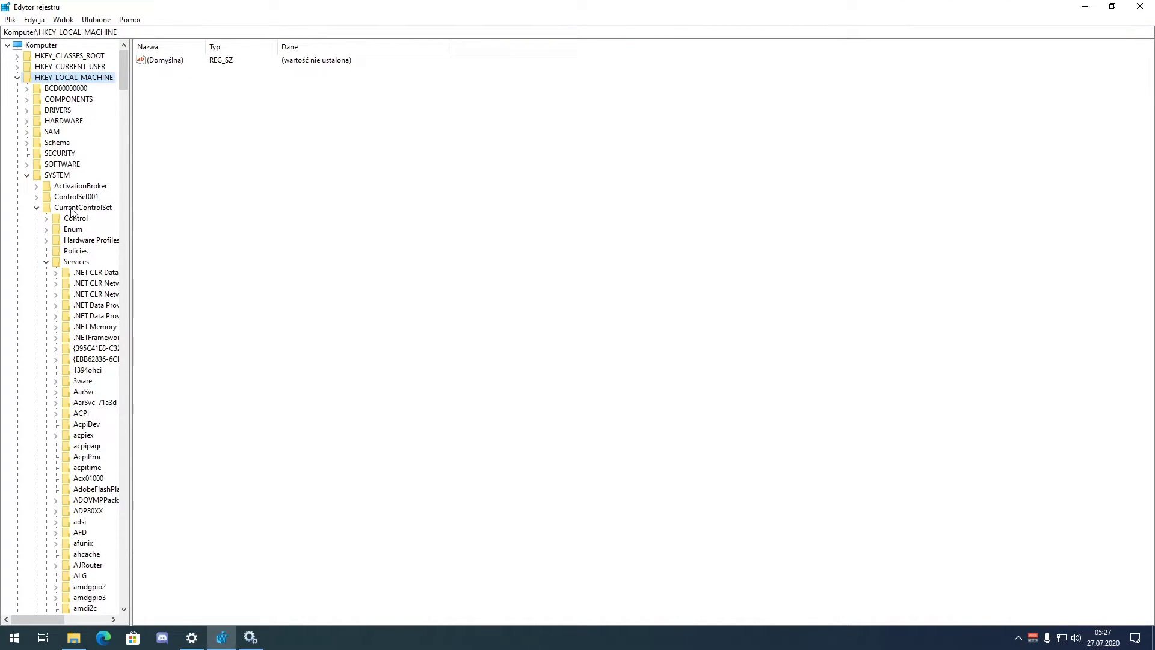
{"action": "left_click", "coordinate": [59, 176]}
{"action": "left_click", "coordinate": [85, 209]}
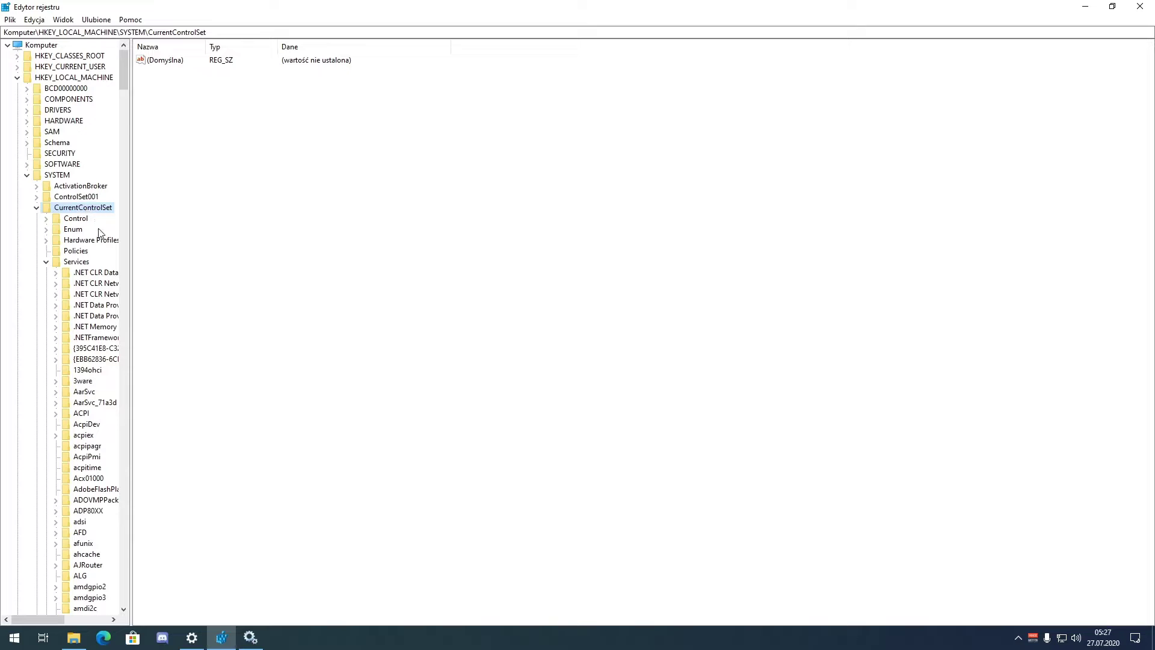
{"action": "left_click", "coordinate": [84, 262]}
{"action": "left_click_drag", "start_coordinate": [122, 88], "coordinate": [115, 500]}
{"action": "scroll", "coordinate": [98, 468], "scroll_direction": "down", "scroll_amount": 6}
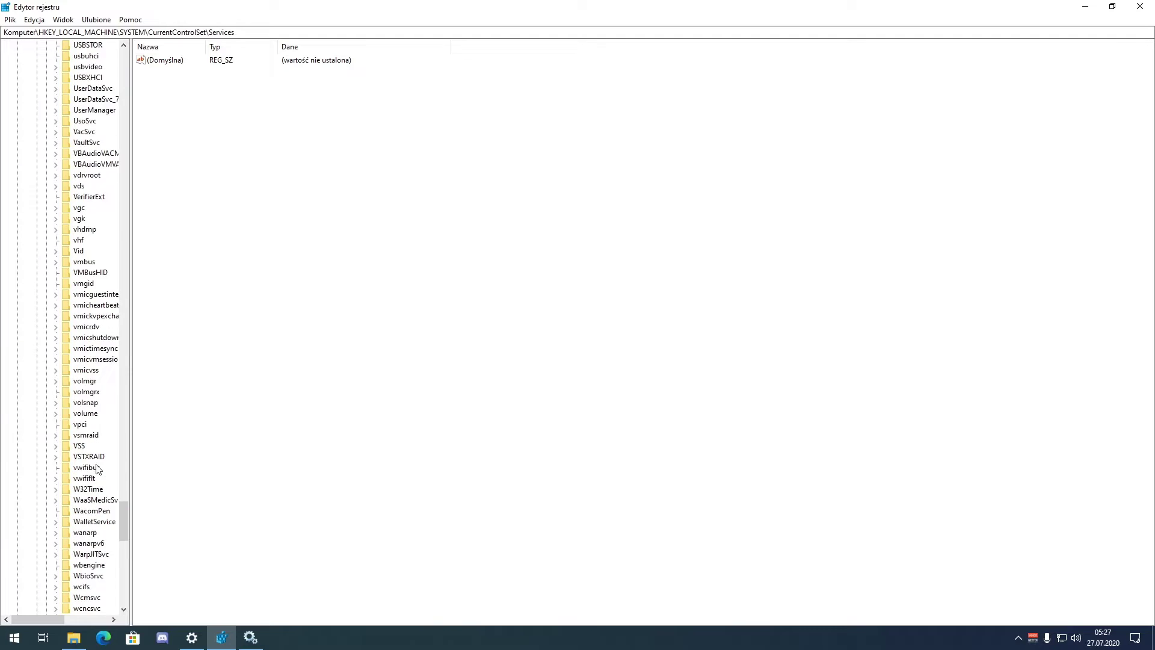
{"action": "scroll", "coordinate": [89, 355], "scroll_direction": "down", "scroll_amount": 5}
{"action": "scroll", "coordinate": [91, 358], "scroll_direction": "down", "scroll_amount": 16}
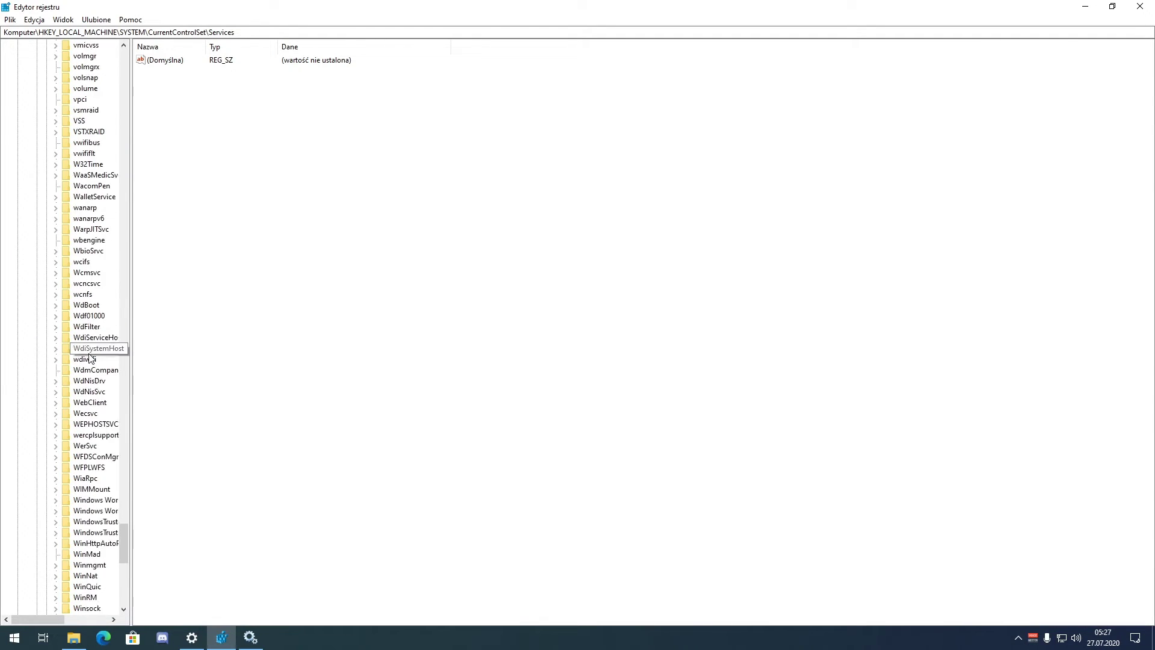
{"action": "scroll", "coordinate": [93, 359], "scroll_direction": "down", "scroll_amount": 4}
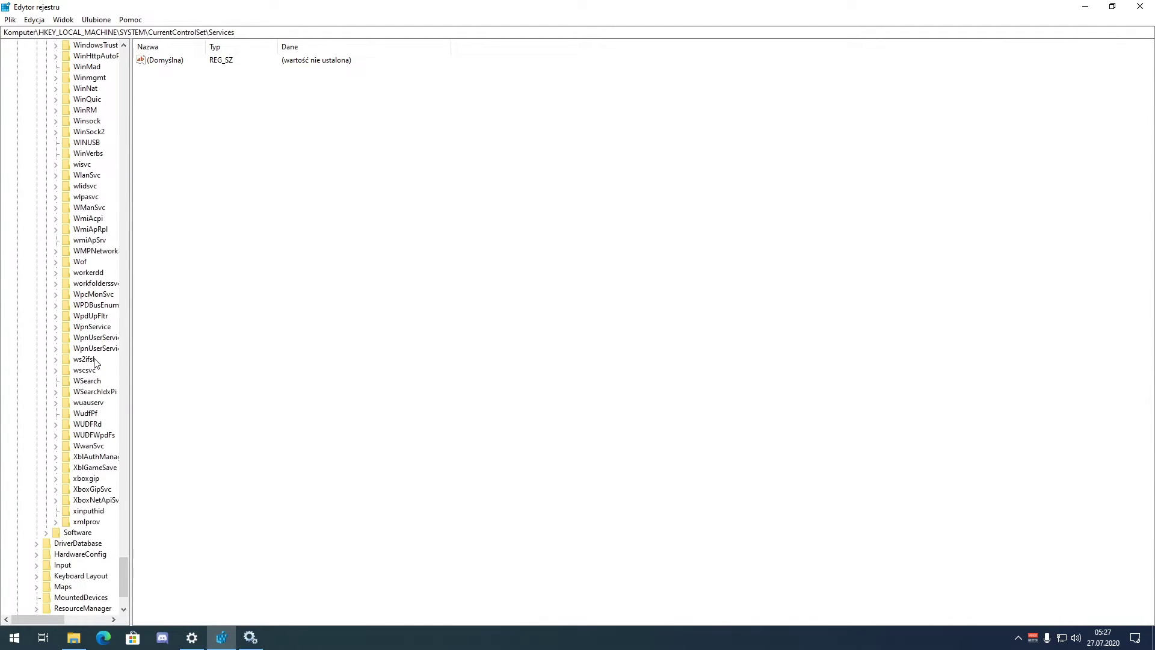
{"action": "left_click", "coordinate": [97, 404]}
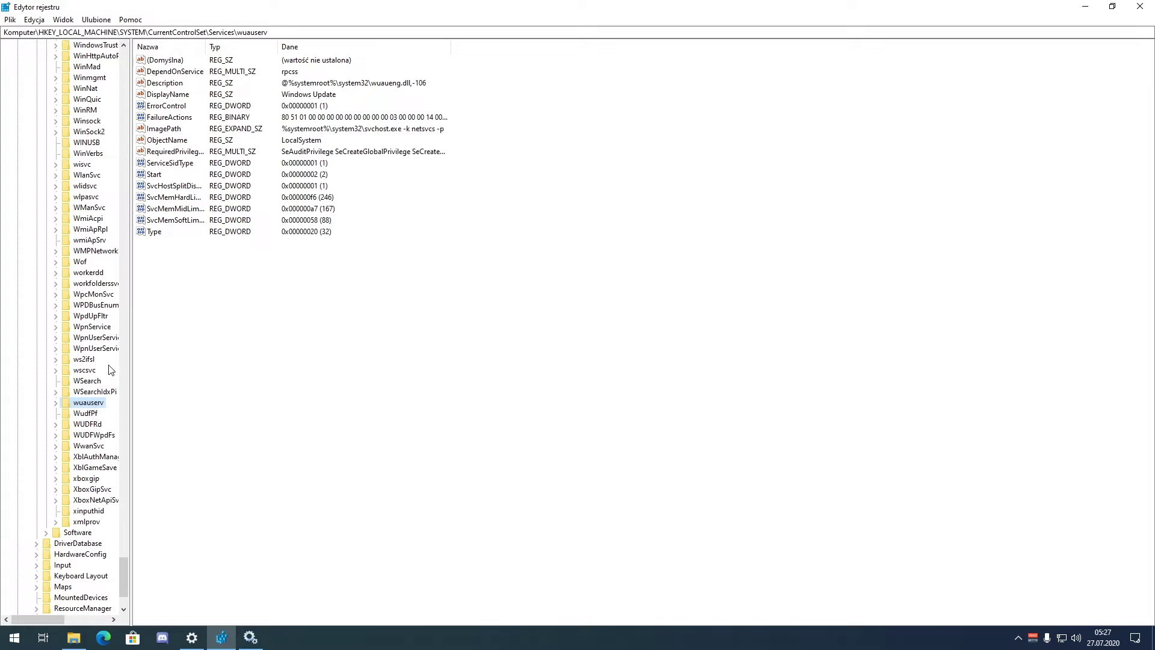
View the available actions for the wuauserv key, dismiss them and minimise the Registry Editor.
{"action": "right_click", "coordinate": [87, 407]}
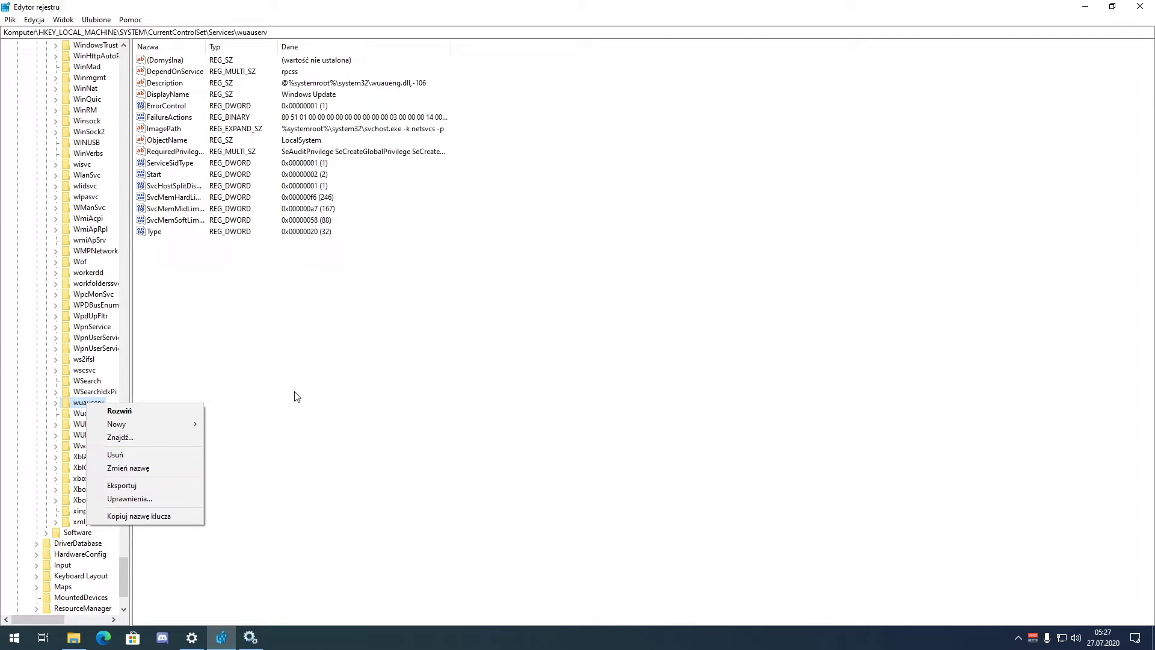
{"action": "left_click", "coordinate": [374, 371]}
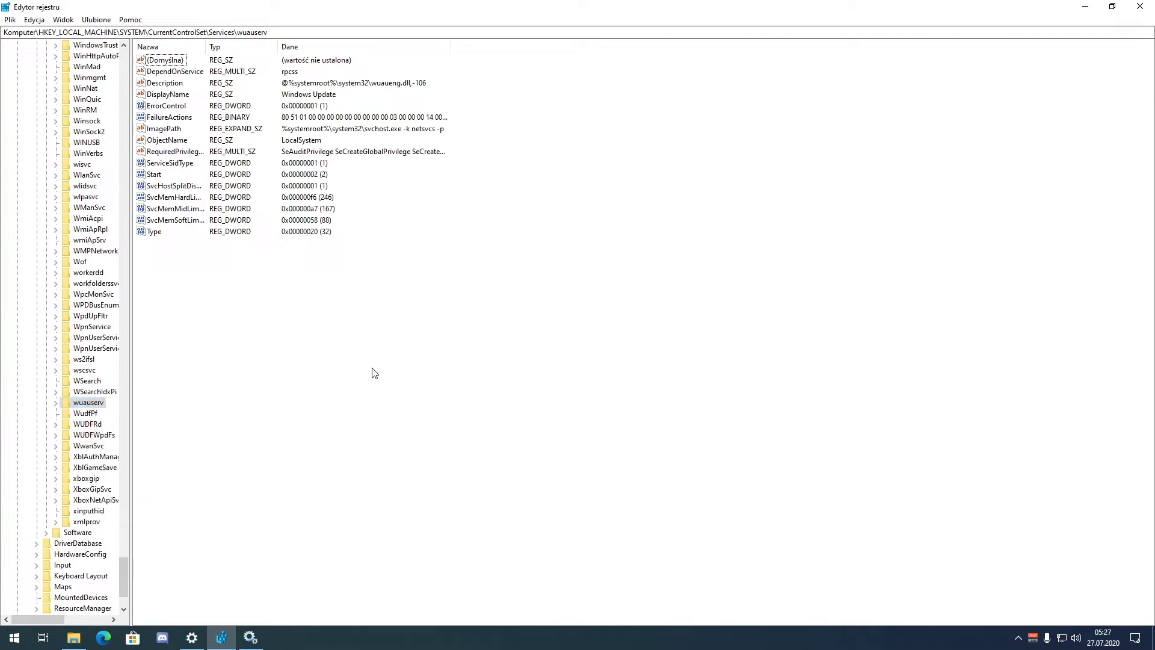
{"action": "left_click", "coordinate": [1089, 6]}
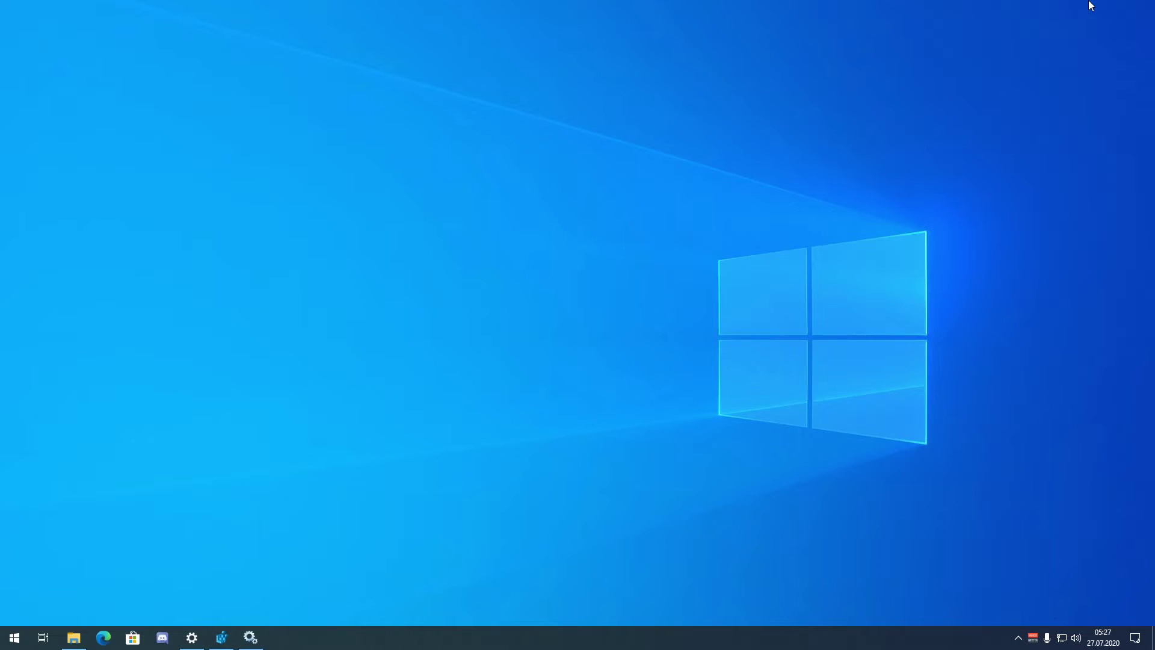
Show the desktop icons, move Windowsssfix.reg to an empty area in the middle of the desktop and select it.
{"action": "right_click", "coordinate": [659, 312]}
{"action": "mouse_move", "coordinate": [782, 318]}
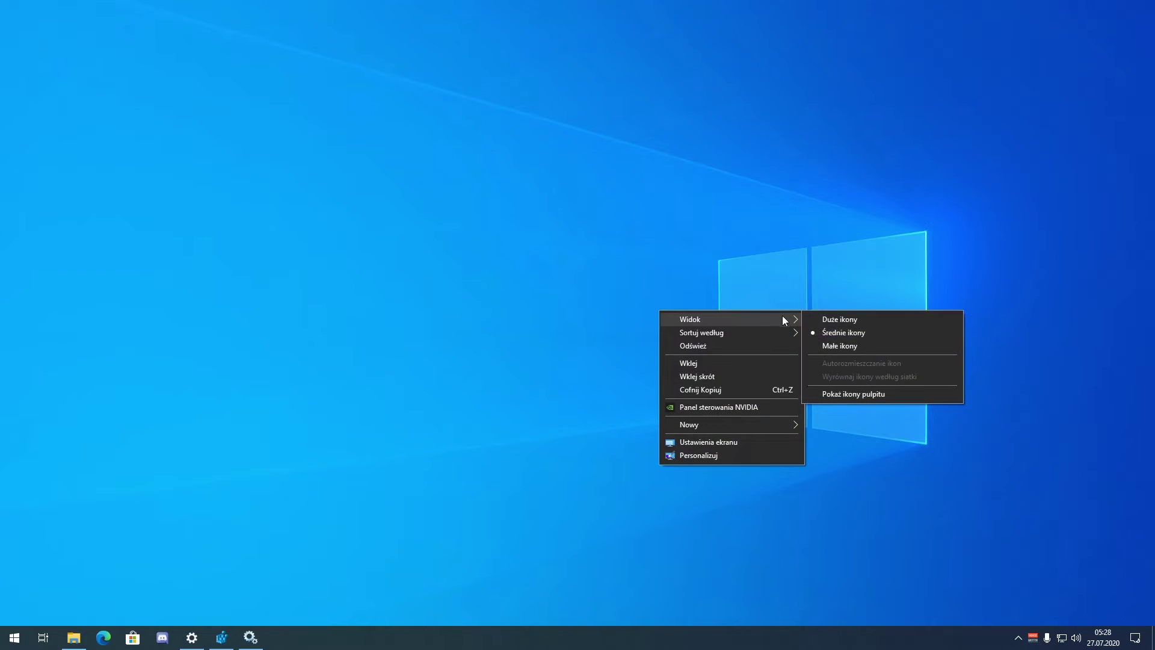
{"action": "left_click", "coordinate": [842, 393]}
{"action": "left_click_drag", "start_coordinate": [102, 330], "coordinate": [606, 296]}
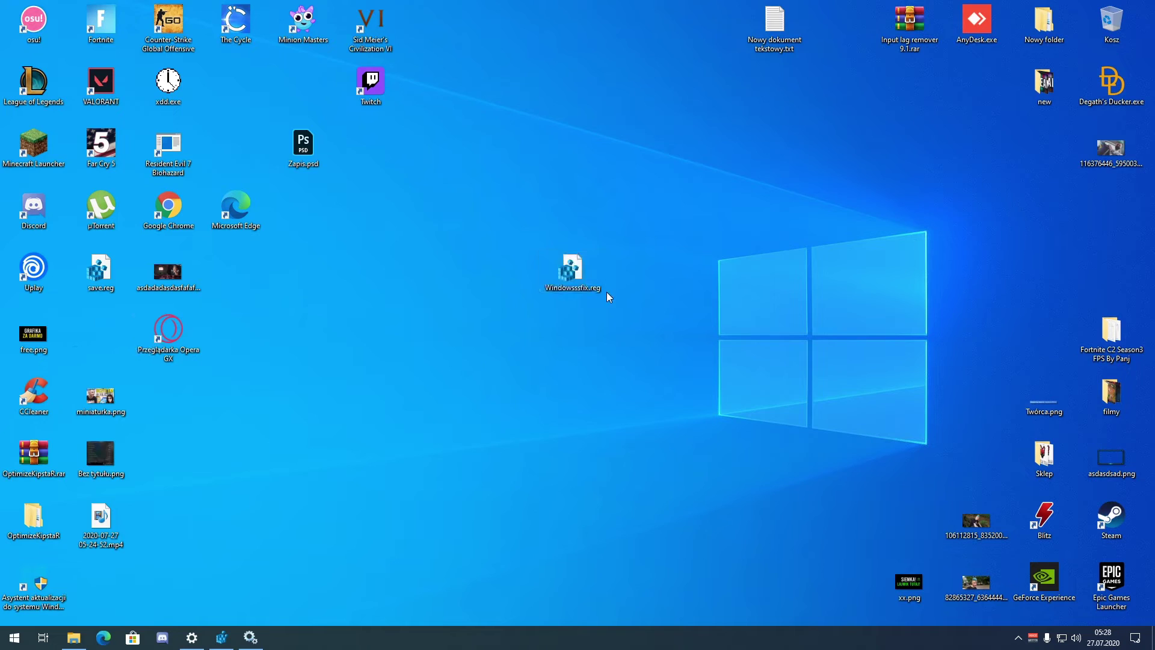
{"action": "left_click_drag", "start_coordinate": [526, 250], "coordinate": [625, 310]}
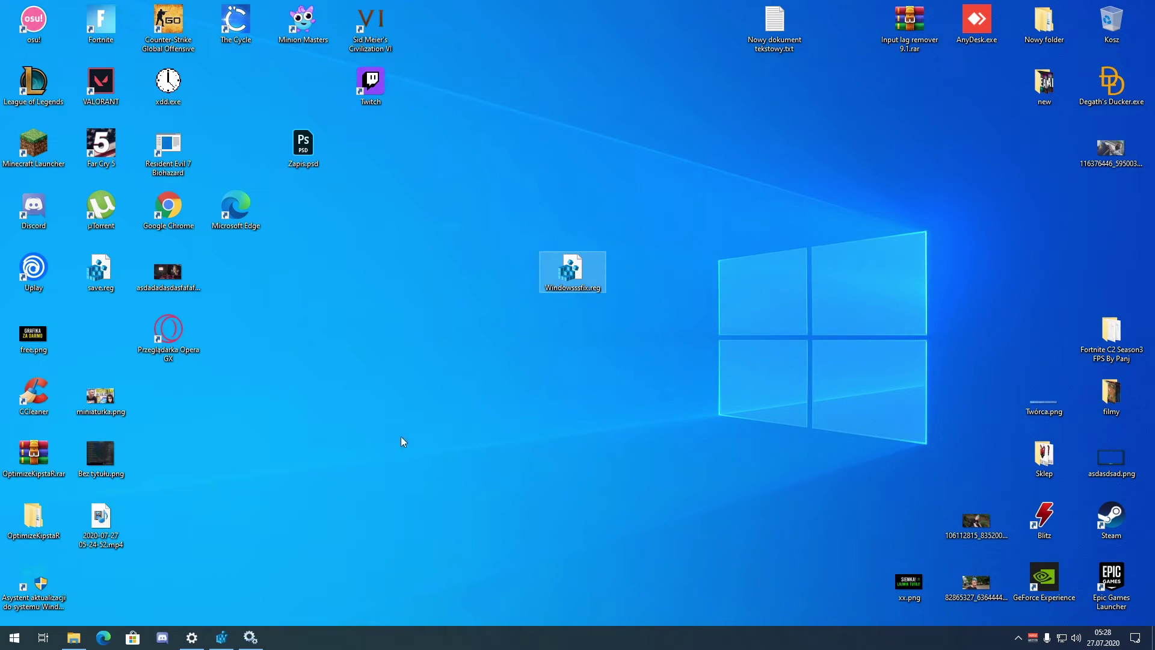
Look at the Windows Update status in Settings again and return to the desktop.
{"action": "left_click", "coordinate": [192, 637]}
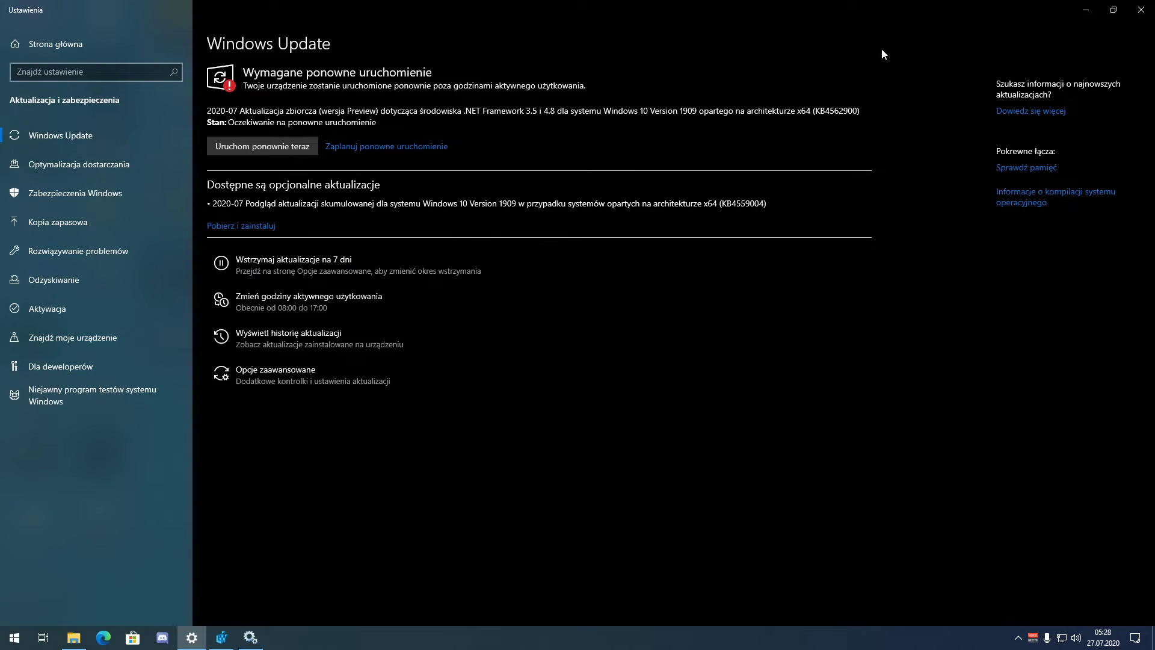
{"action": "left_click", "coordinate": [1086, 10]}
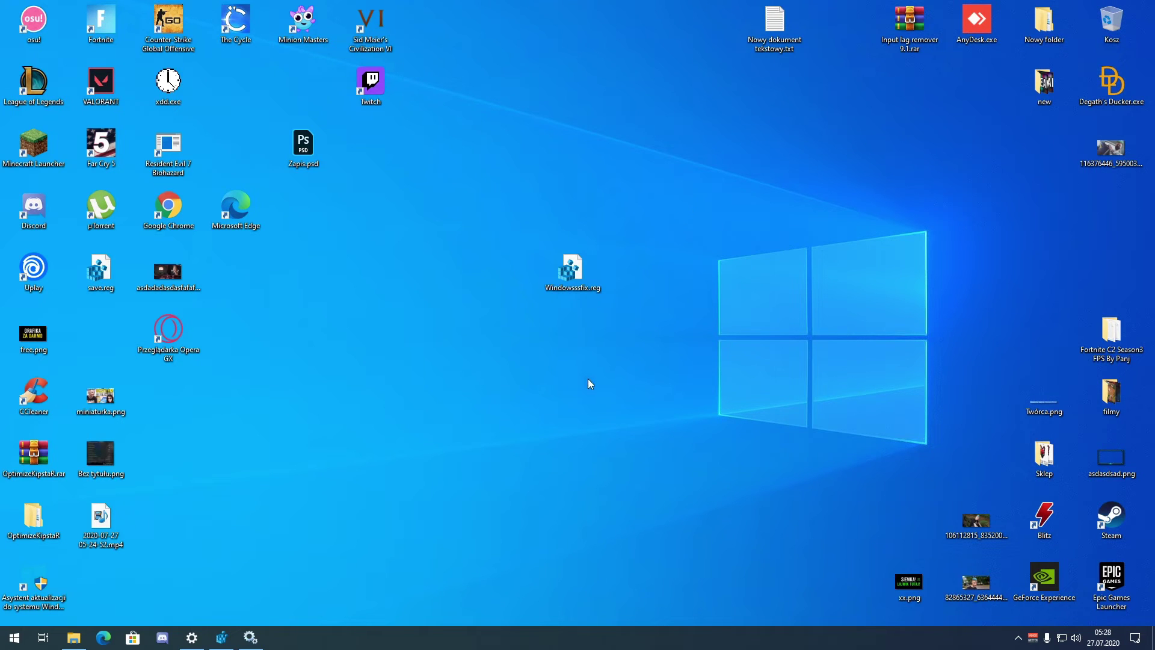
Open Windowsssfix.reg from the desktop and decline adding its contents to the registry.
{"action": "left_click_drag", "start_coordinate": [518, 214], "coordinate": [638, 368]}
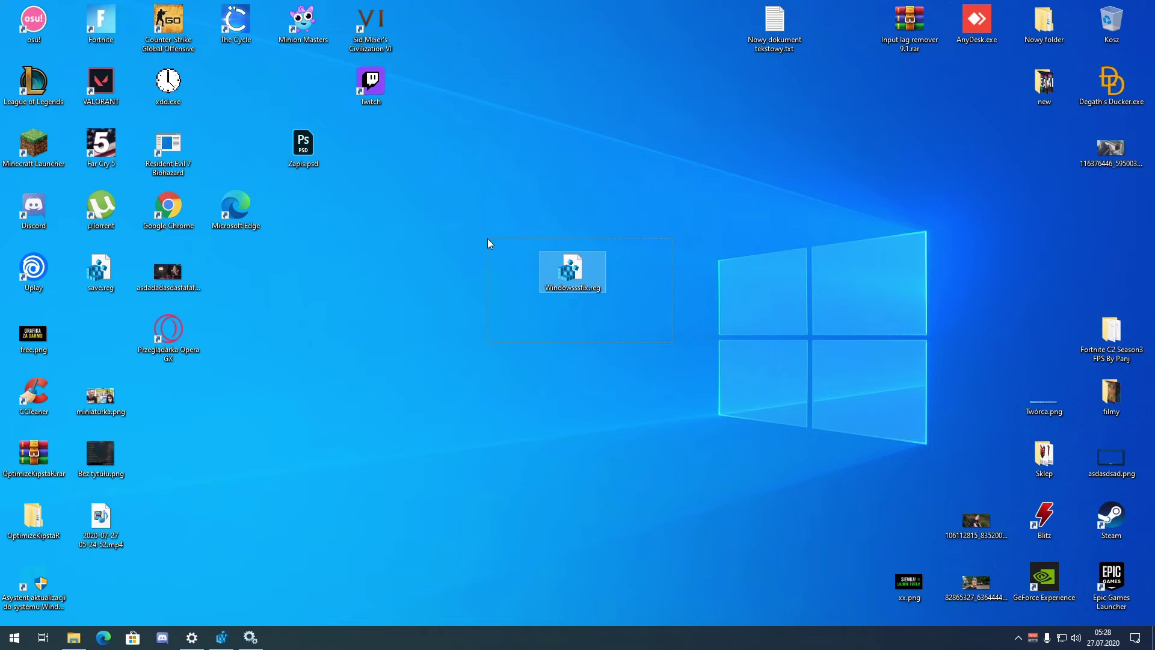
{"action": "left_click_drag", "start_coordinate": [480, 213], "coordinate": [669, 356]}
{"action": "double_click", "coordinate": [560, 268]}
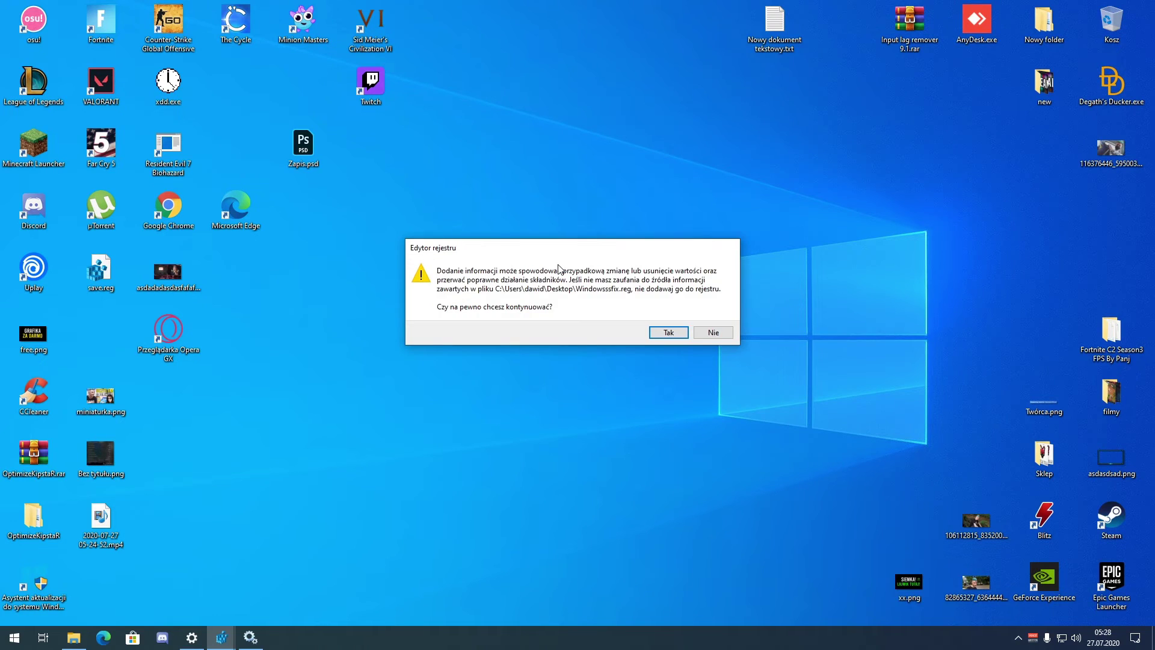
{"action": "left_click", "coordinate": [713, 332]}
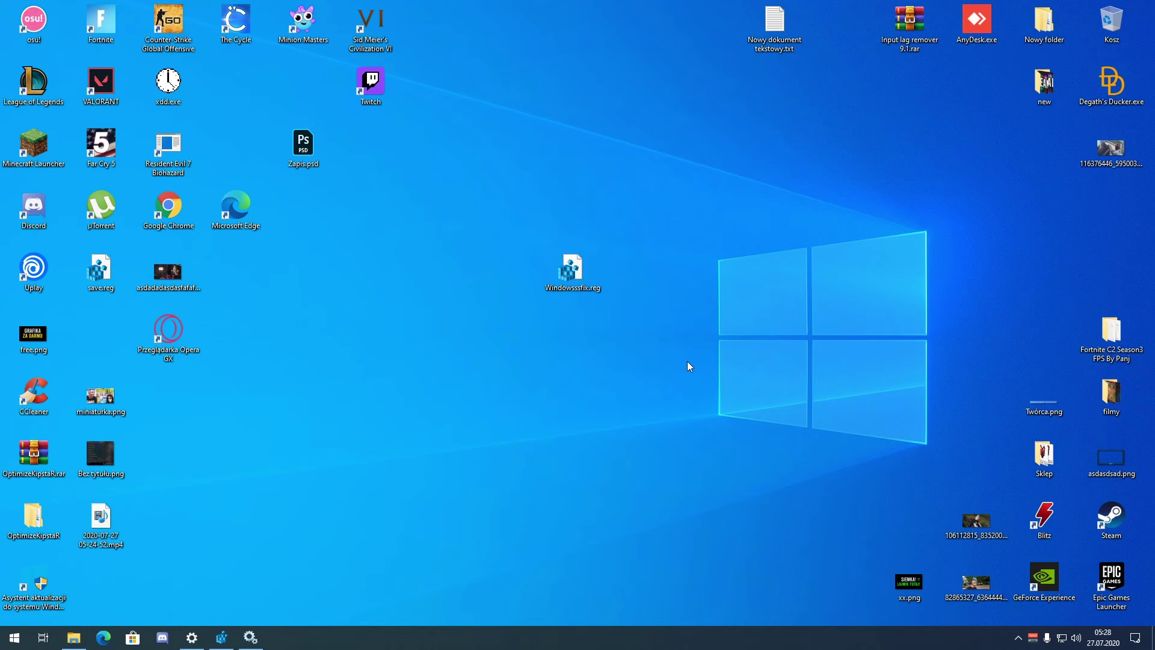
{"action": "left_click_drag", "start_coordinate": [671, 350], "coordinate": [453, 219]}
{"action": "left_click_drag", "start_coordinate": [552, 269], "coordinate": [490, 221]}
{"action": "left_click", "coordinate": [461, 370]}
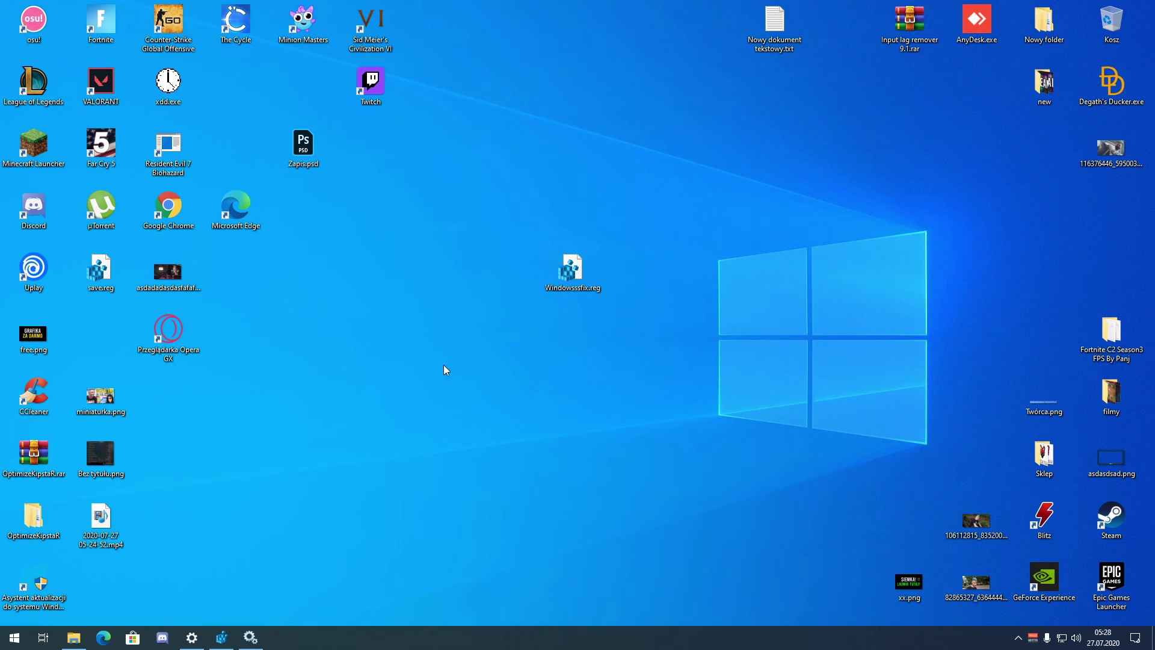